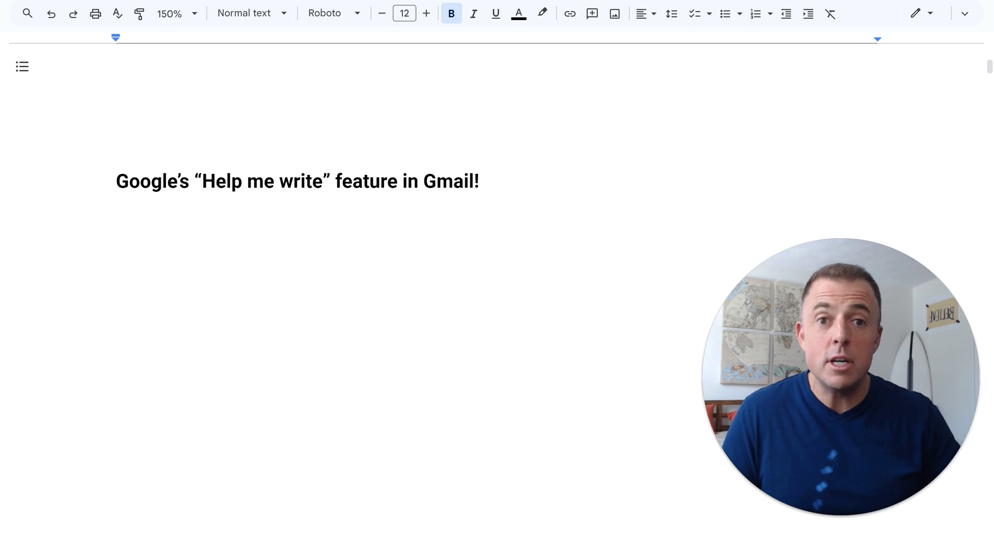
Restore the outline's opening lines, from the bold question through the Google Labs and second Clarifications bullets.
{"action": "key", "text": "ctrl+z"}
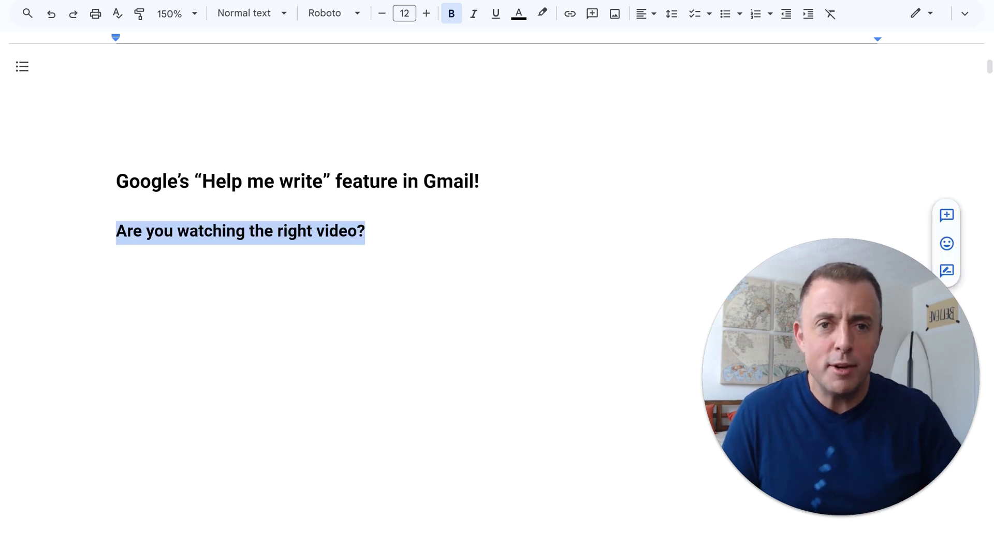
{"action": "key", "text": "ctrl+z"}
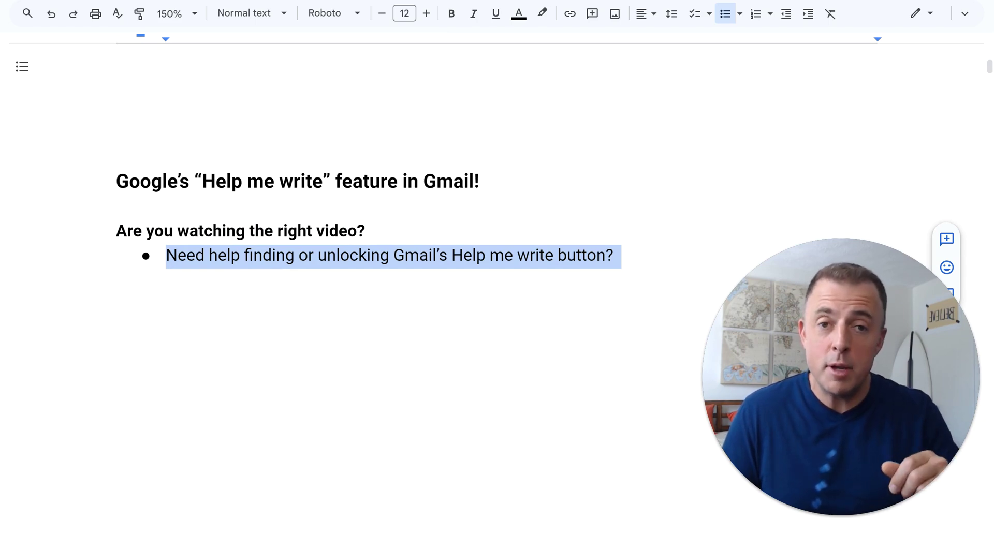
{"action": "key", "text": "ctrl+z"}
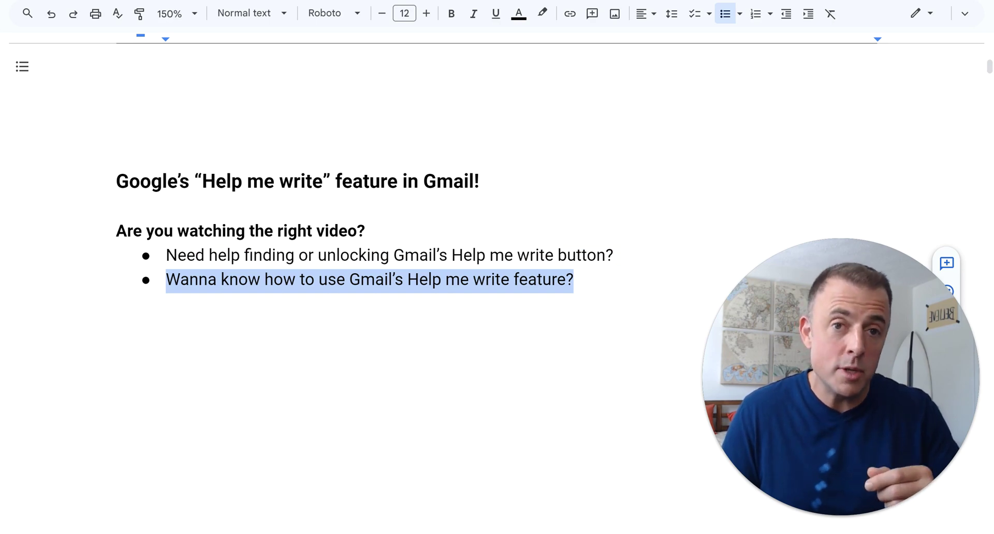
{"action": "key", "text": "ctrl+z"}
{"action": "key", "text": "ctrl+z"}
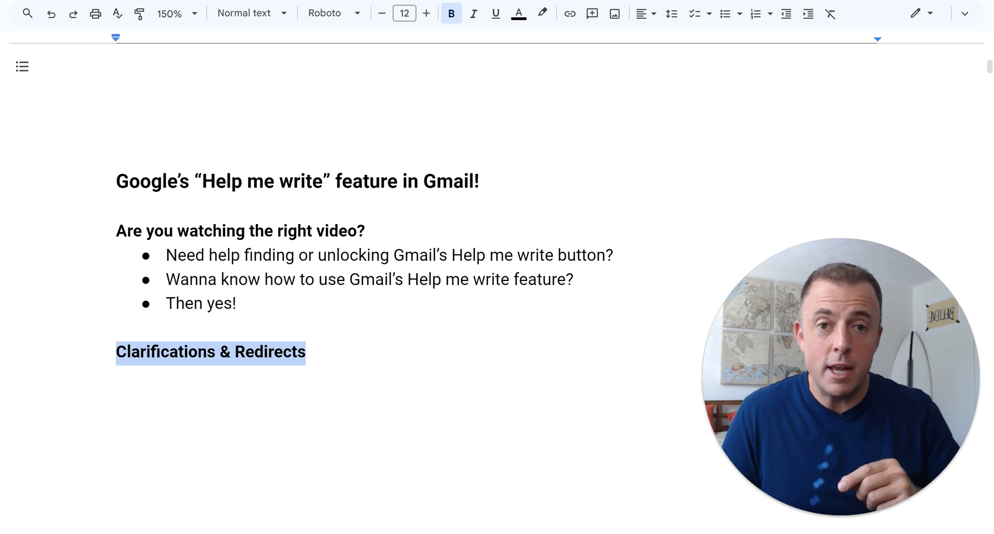
{"action": "key", "text": "ctrl+z"}
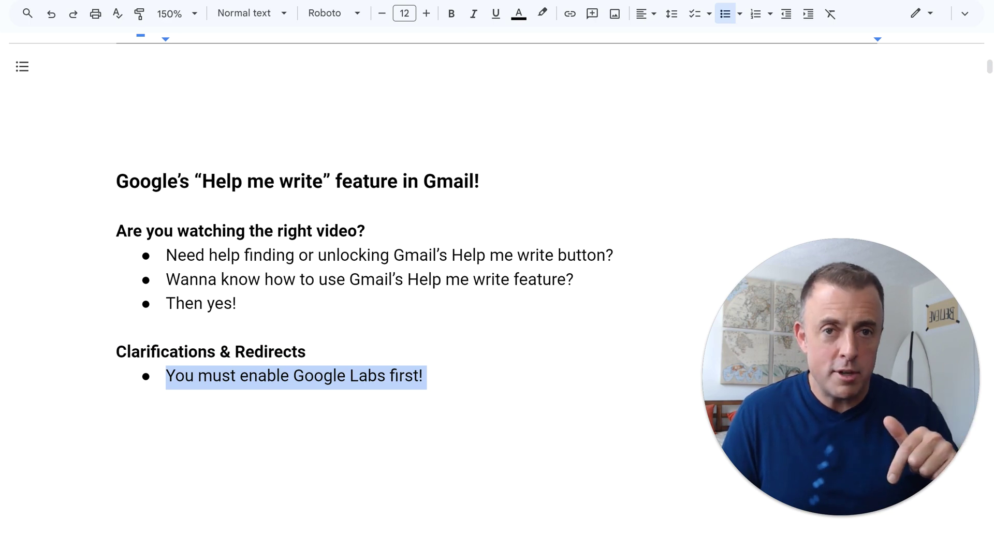
{"action": "key", "text": "ctrl+z"}
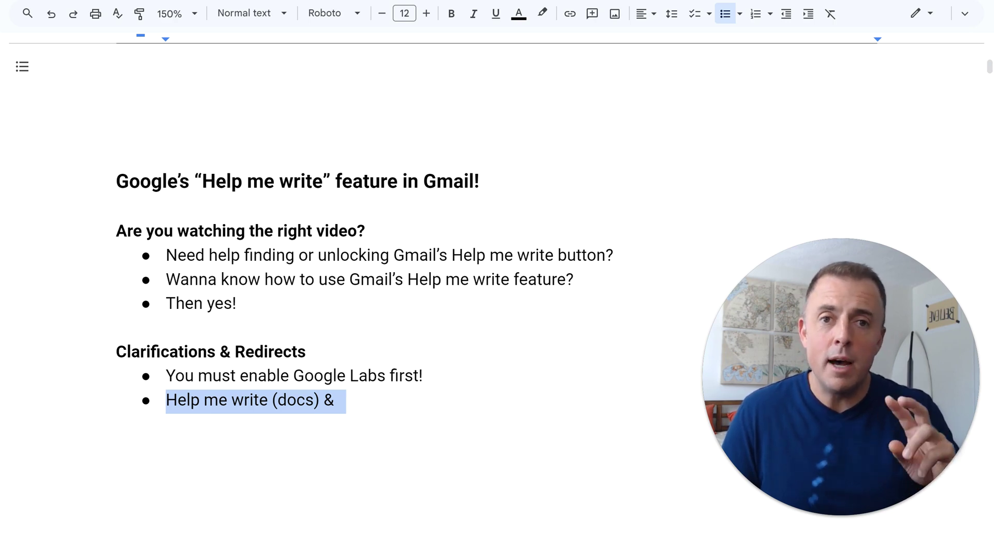
{"action": "key", "text": "ctrl+y"}
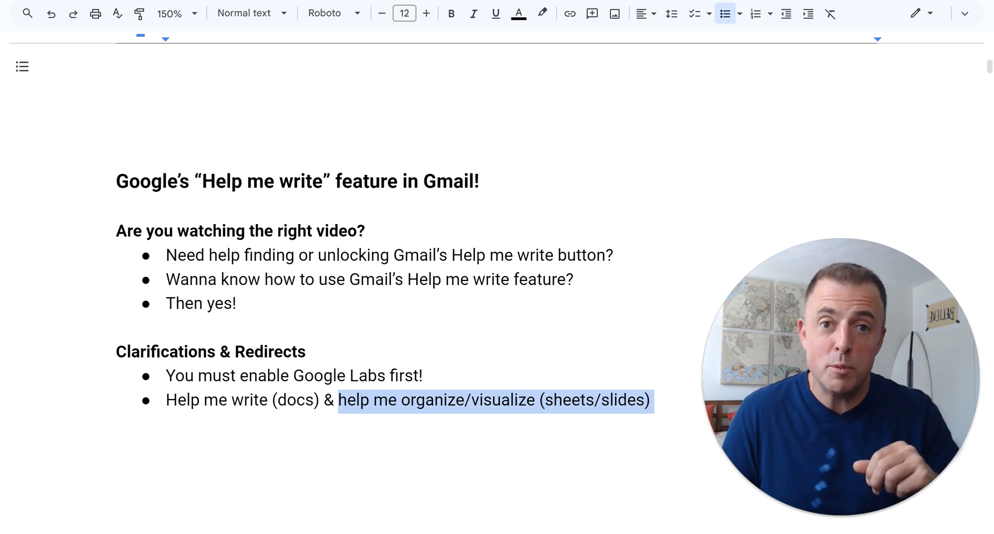
Restore the 'Now, we learn!' bullet, 'Helps you do what?' heading and 'Create emails' bullet.
{"action": "key", "text": "ctrl+z"}
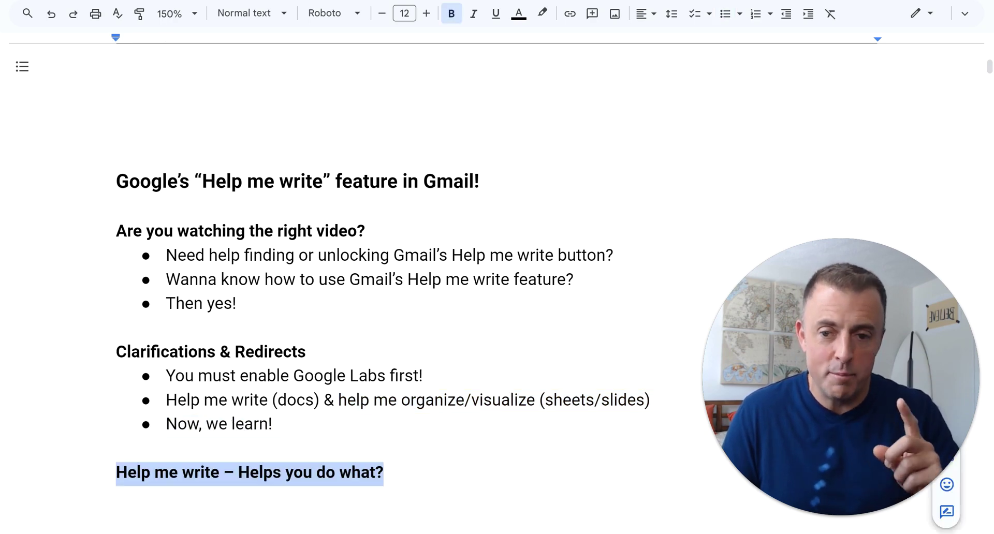
{"action": "key", "text": "ctrl+z"}
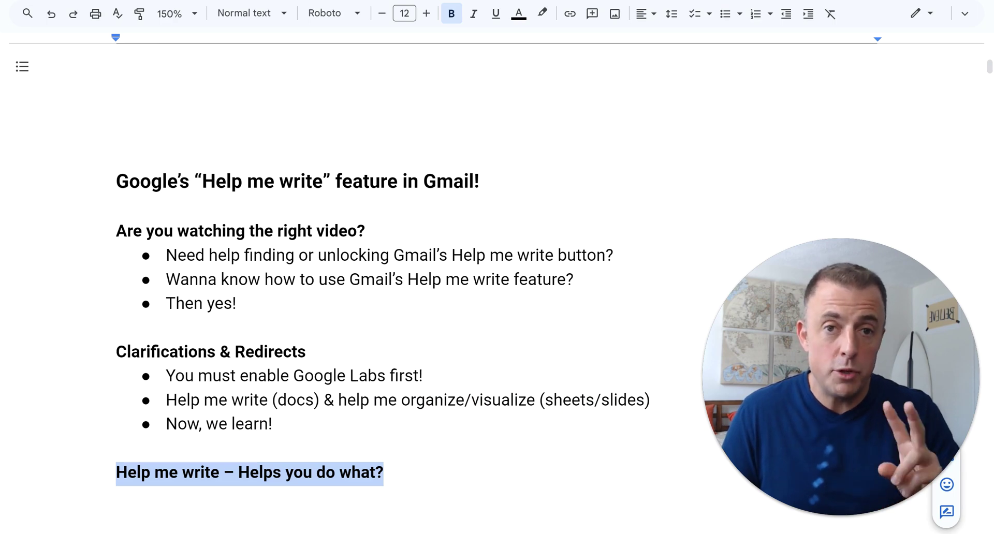
{"action": "key", "text": "ctrl+z"}
{"action": "key", "text": "ctrl+z"}
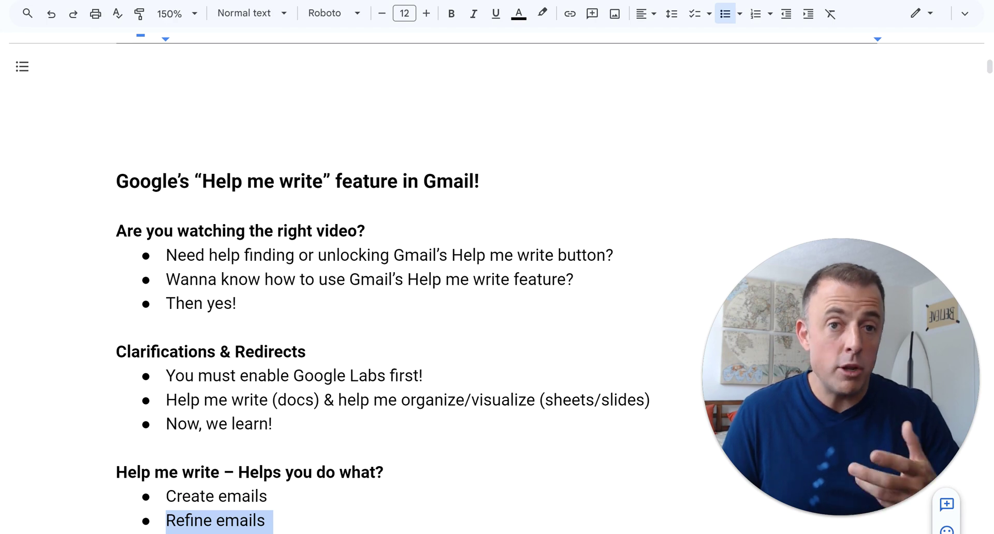
Restore the 'How do you use it?' section with usage steps, prompt components and refine options.
{"action": "key", "text": "ctrl+z"}
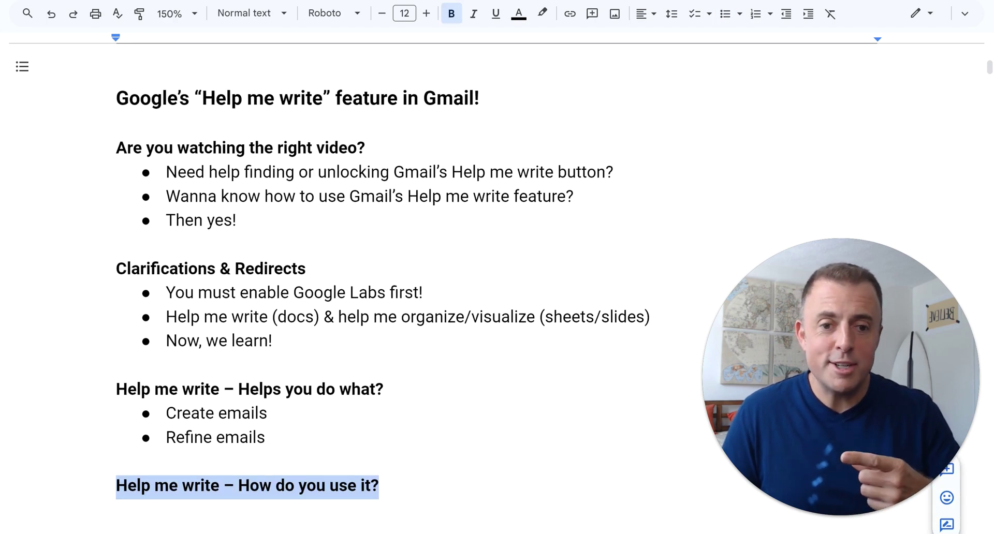
{"action": "key", "text": "ctrl+z"}
{"action": "key", "text": "ctrl+z"}
{"action": "key", "text": "ctrl+z"}
{"action": "key", "text": "ctrl+z"}
{"action": "key", "text": "ctrl+z"}
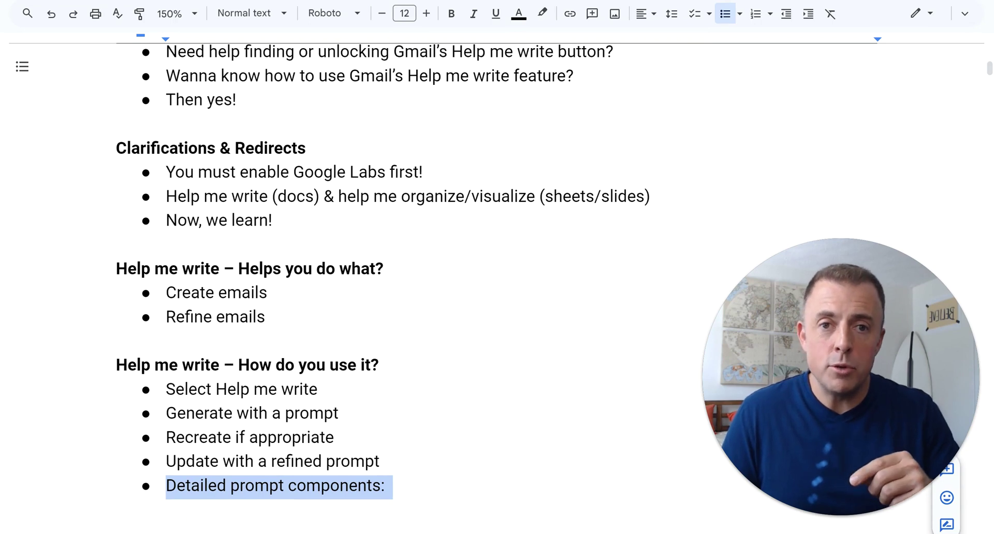
{"action": "key", "text": "ctrl+z"}
{"action": "key", "text": "ctrl+z"}
{"action": "key", "text": "ctrl+z"}
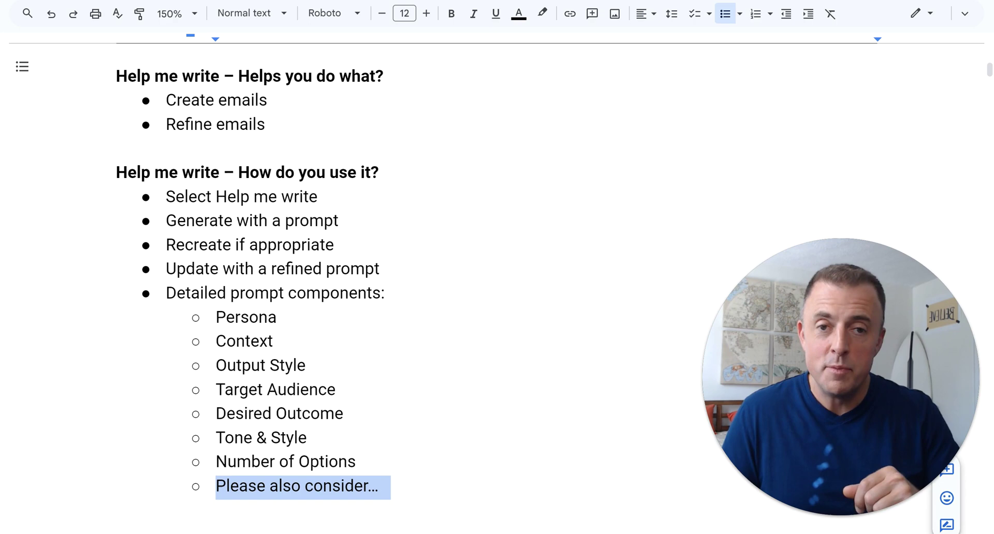
{"action": "key", "text": "ctrl+z"}
{"action": "key", "text": "ctrl+z"}
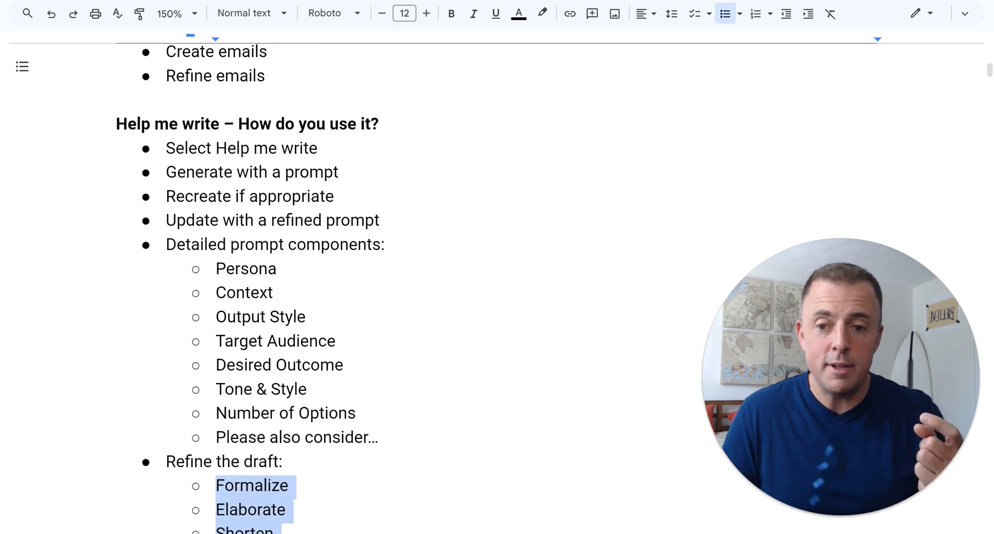
{"action": "key", "text": "ctrl+z"}
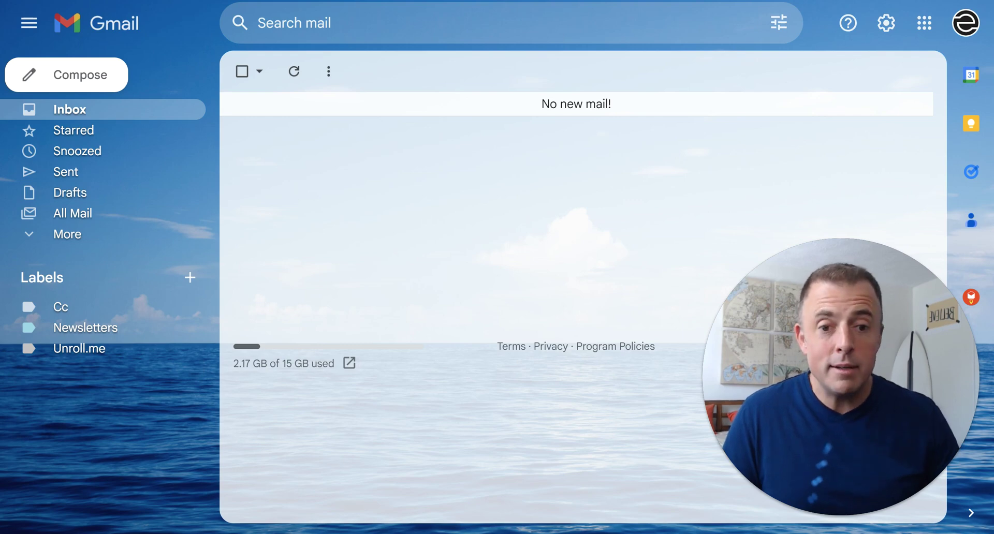
Compose a new blank email and bring up its Help me write prompt.
{"action": "key", "text": "c"}
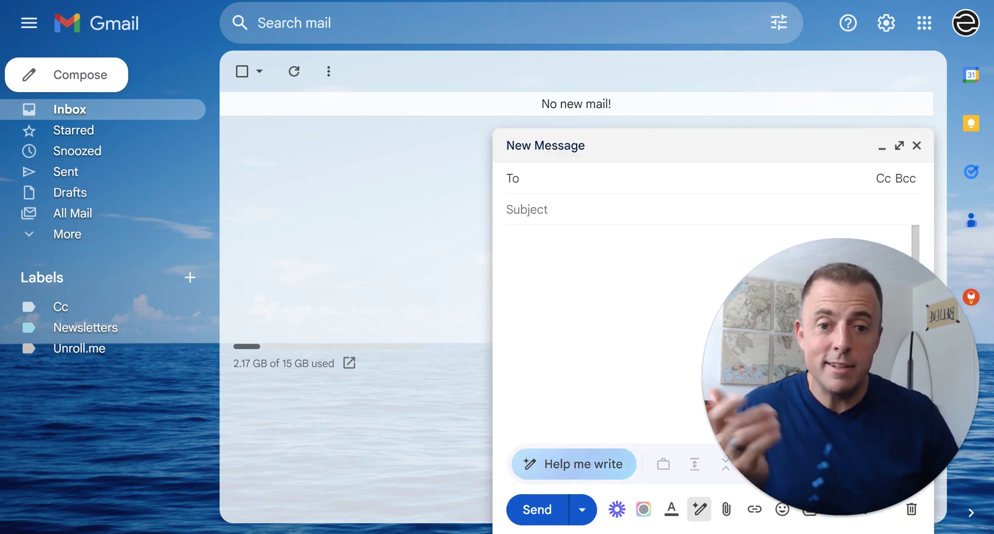
{"action": "left_click", "coordinate": [716, 290]}
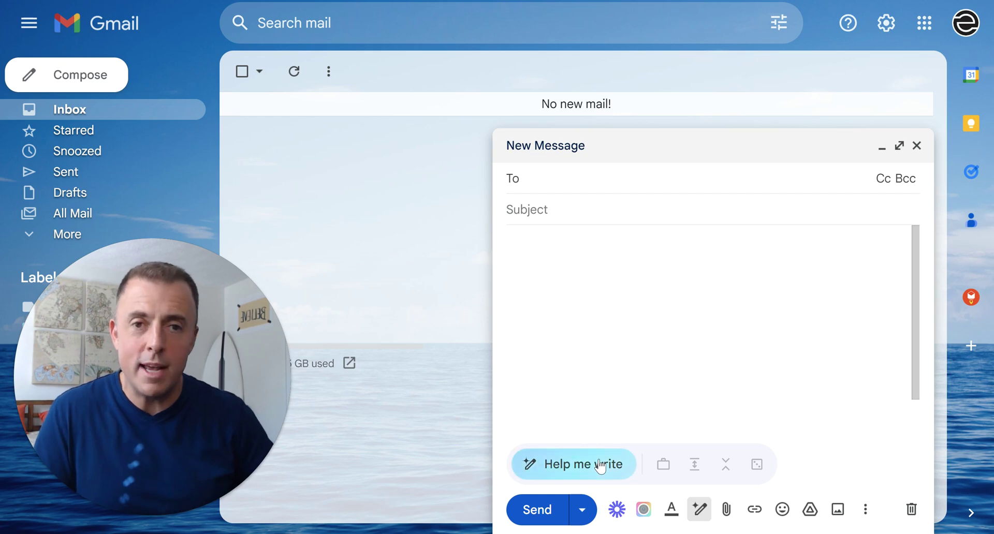
{"action": "left_click", "coordinate": [601, 466]}
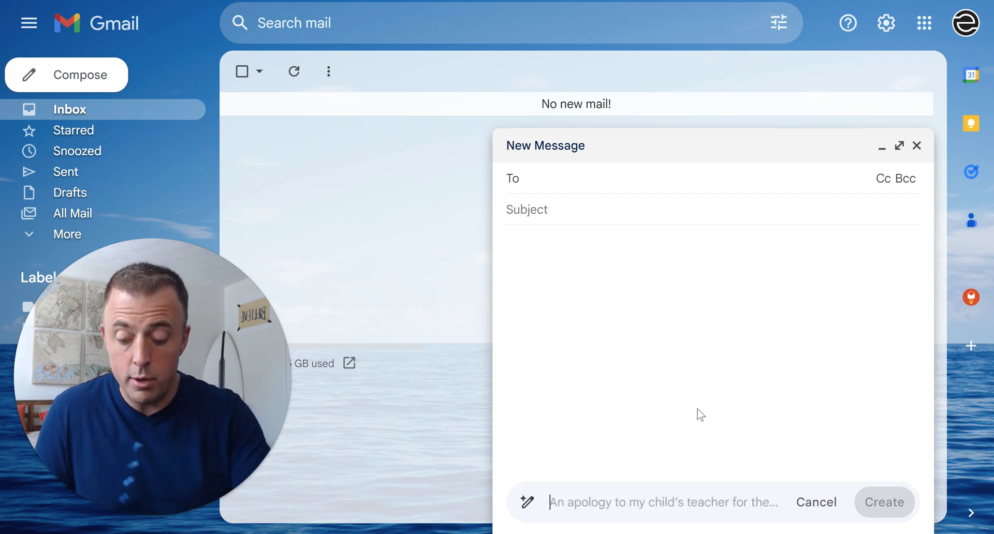
Paste 'Write a letter of recommendation' from clipboard history and generate the draft letter.
{"action": "key", "text": "super+v"}
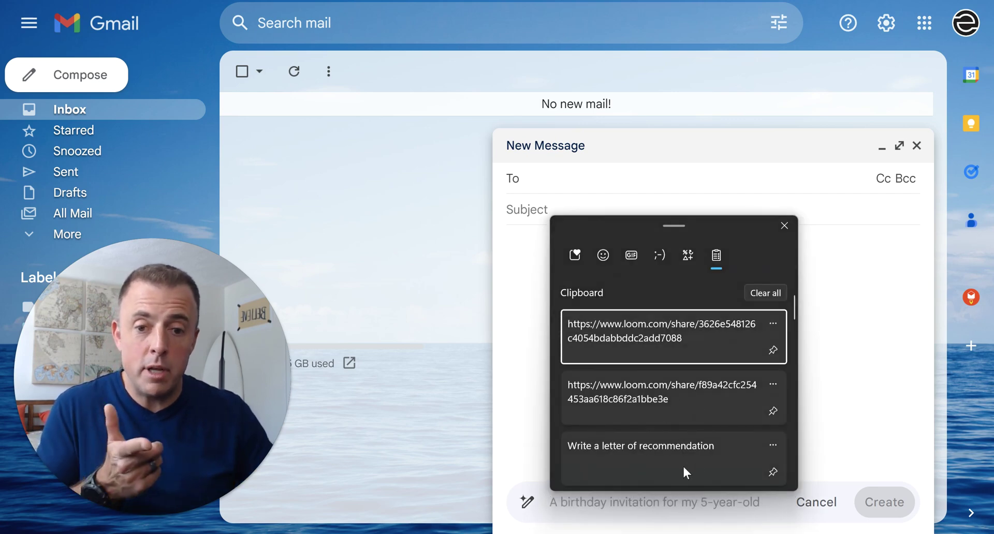
{"action": "left_click", "coordinate": [624, 461]}
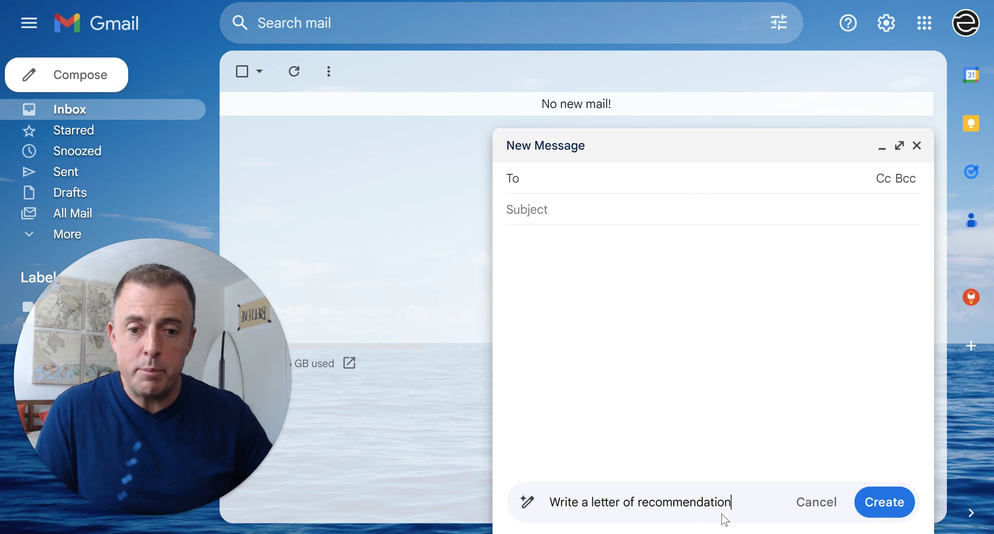
{"action": "left_click", "coordinate": [883, 505]}
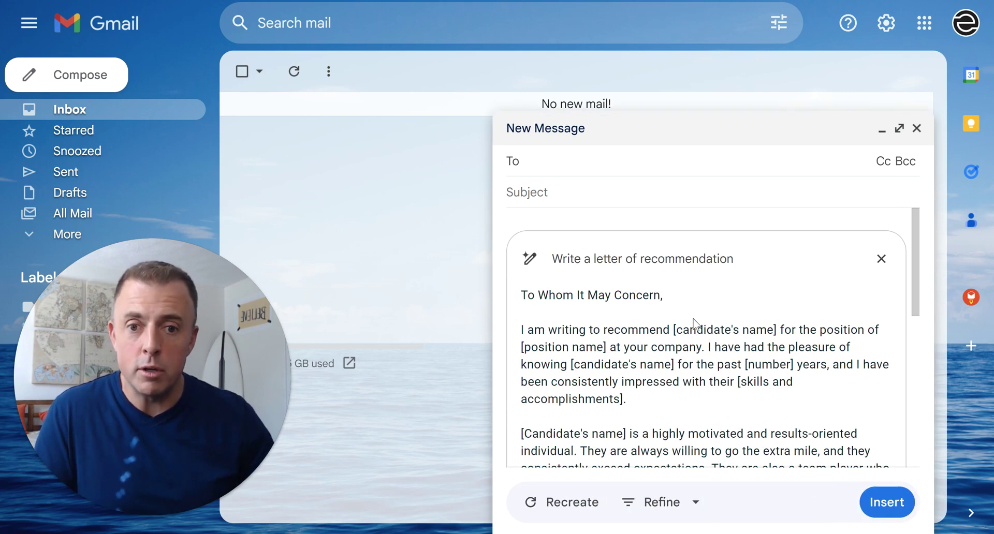
{"action": "scroll", "coordinate": [777, 339], "scroll_direction": "down", "scroll_amount": 5}
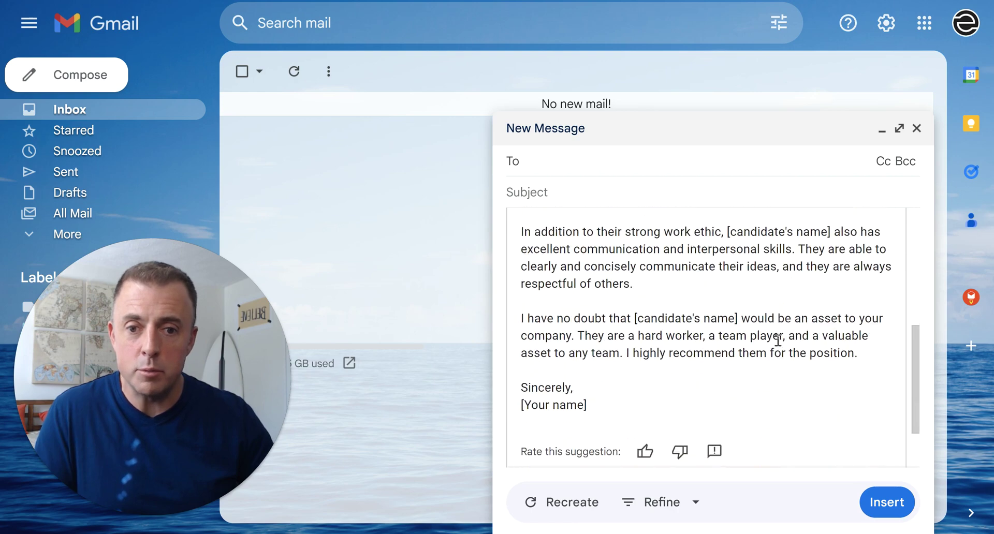
{"action": "scroll", "coordinate": [777, 340], "scroll_direction": "up", "scroll_amount": 6}
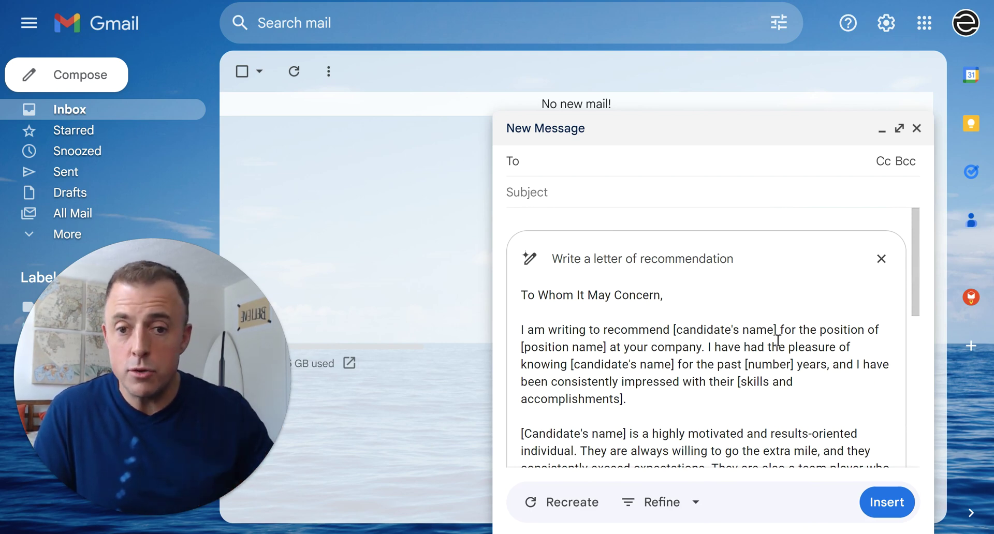
Replace the prompt with the saved persona prompt describing the candidate's specifics.
{"action": "left_click", "coordinate": [770, 262]}
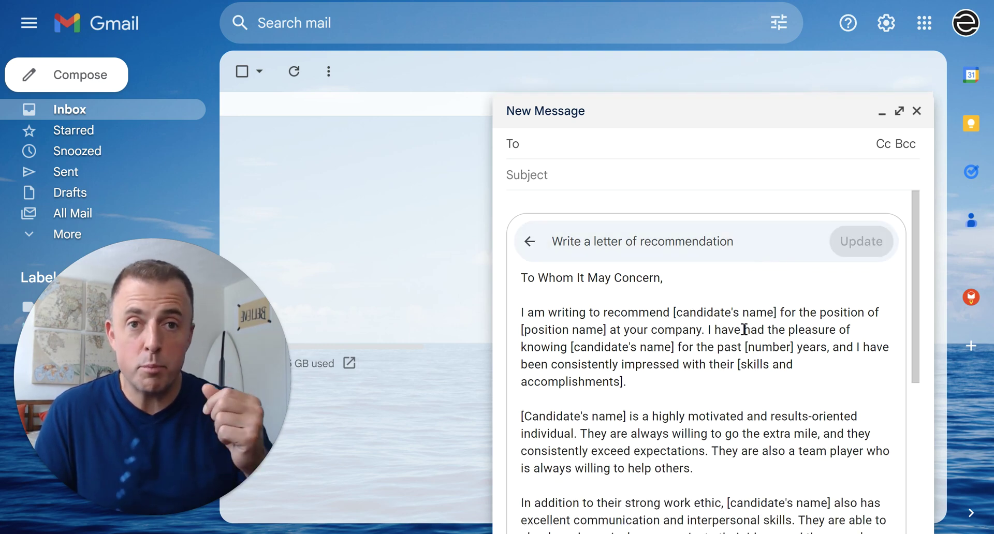
{"action": "key", "text": "ctrl+a"}
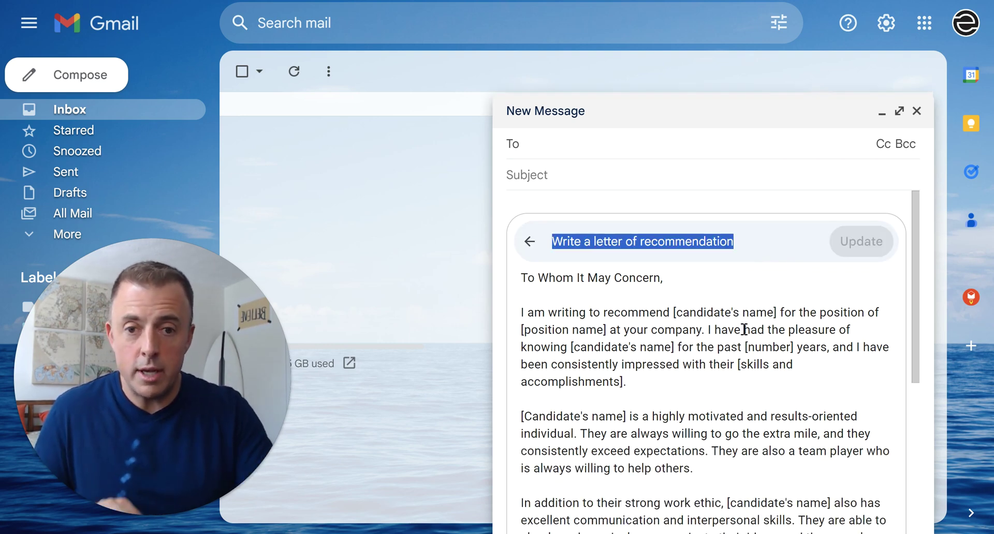
{"action": "key", "text": "BackSpace"}
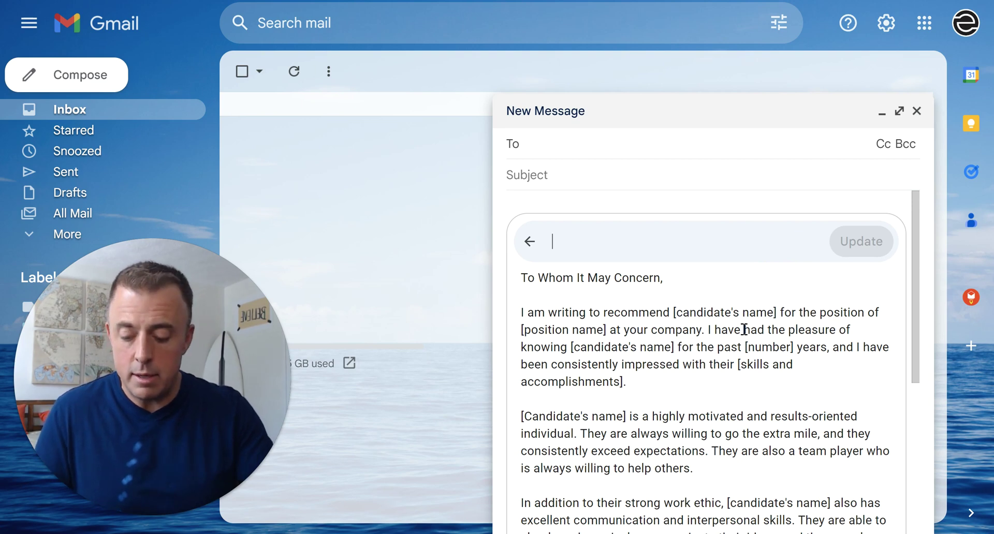
{"action": "key", "text": "super+v"}
{"action": "scroll", "coordinate": [679, 444], "scroll_direction": "down", "scroll_amount": 3}
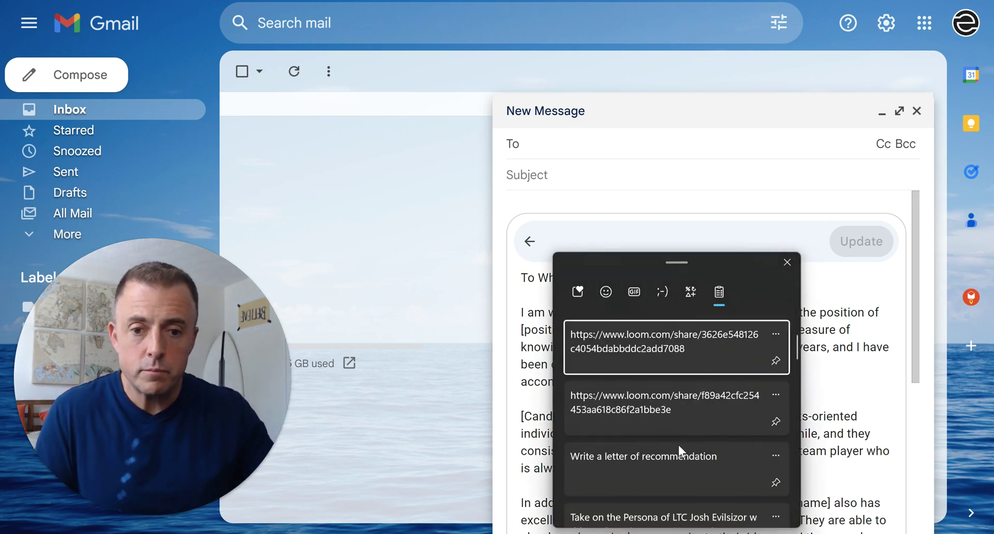
{"action": "left_click", "coordinate": [654, 492]}
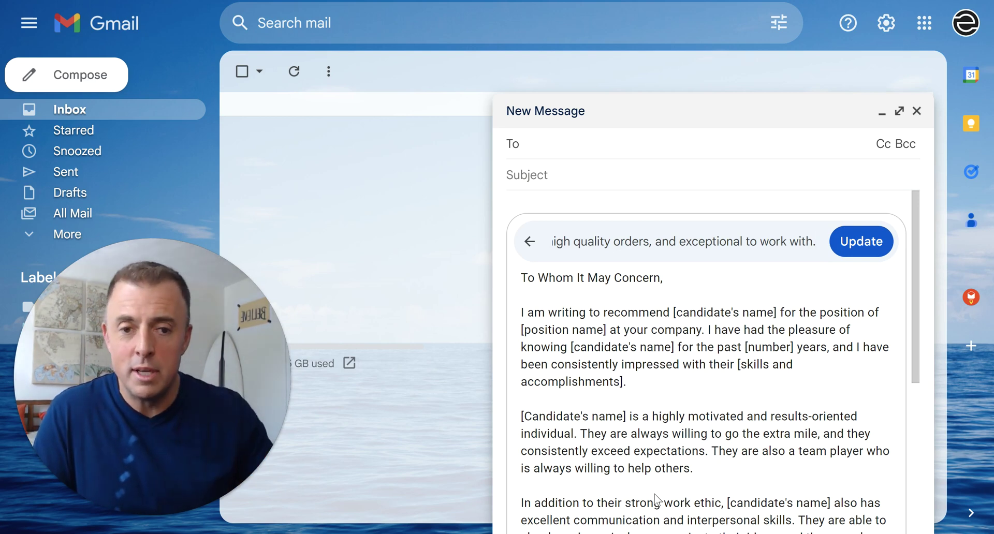
Update the draft and review the new letter recommending the captain for Program Management.
{"action": "left_click", "coordinate": [869, 240]}
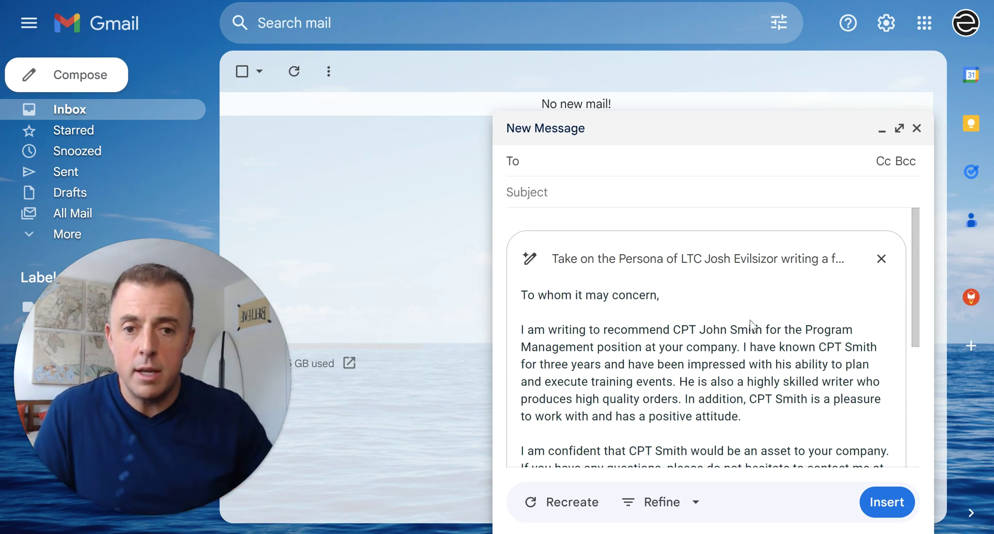
{"action": "scroll", "coordinate": [753, 326], "scroll_direction": "down", "scroll_amount": 2}
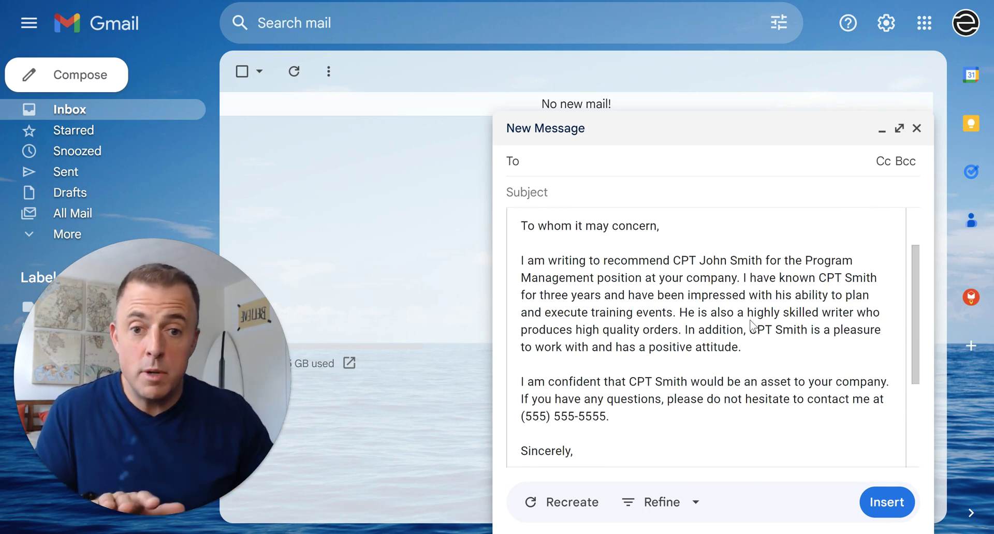
{"action": "scroll", "coordinate": [754, 326], "scroll_direction": "down", "scroll_amount": 2}
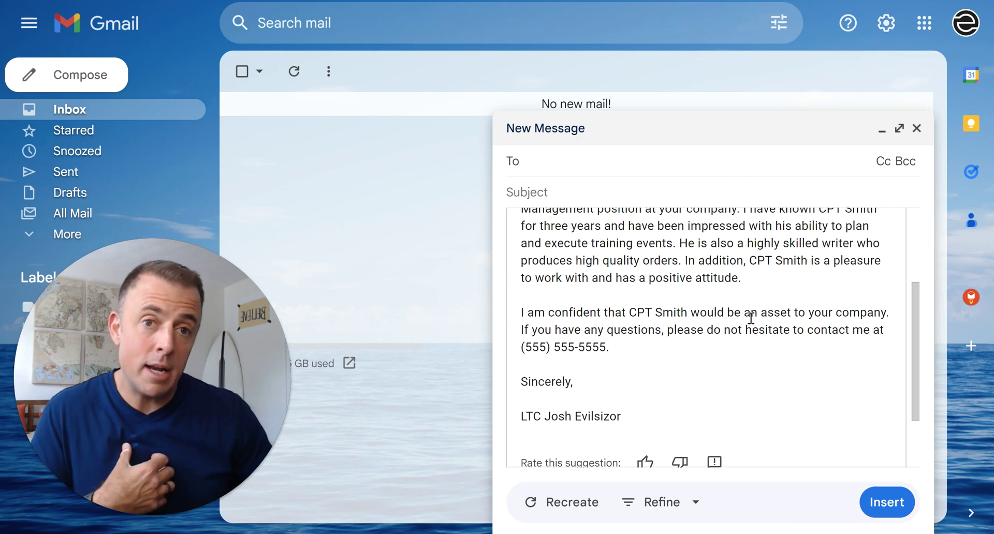
{"action": "scroll", "coordinate": [754, 310], "scroll_direction": "up", "scroll_amount": 4}
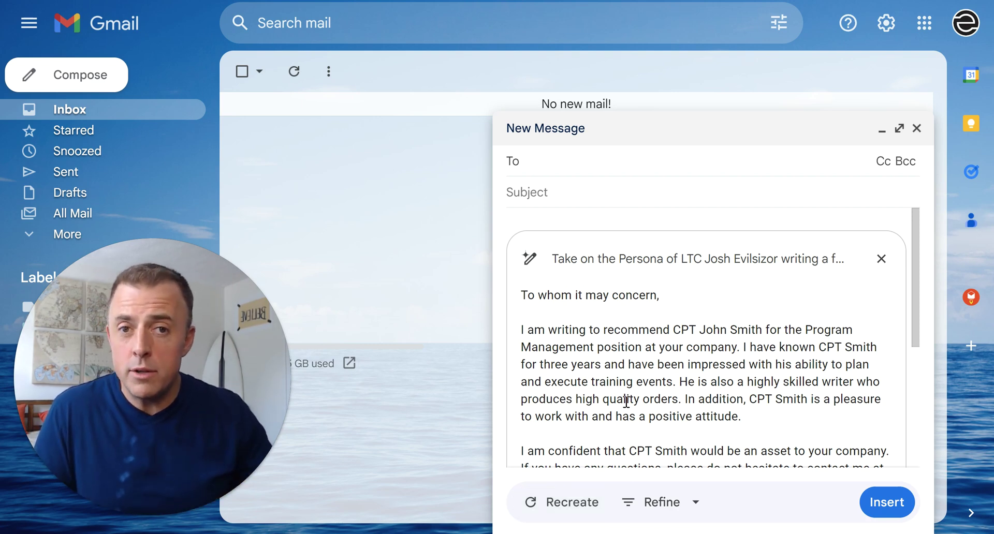
Apply Formalize to the letter and review the more formal version.
{"action": "left_click", "coordinate": [691, 513]}
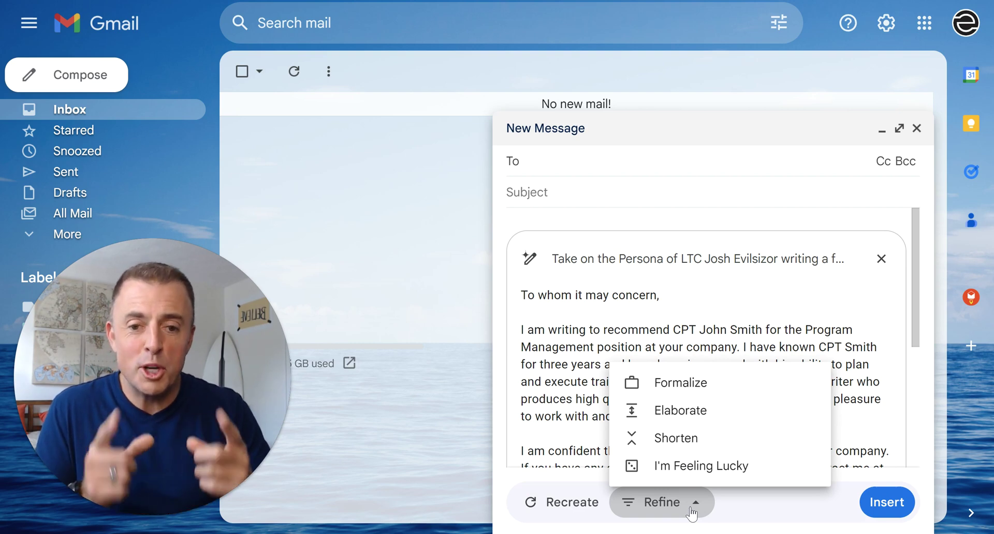
{"action": "left_click", "coordinate": [725, 388]}
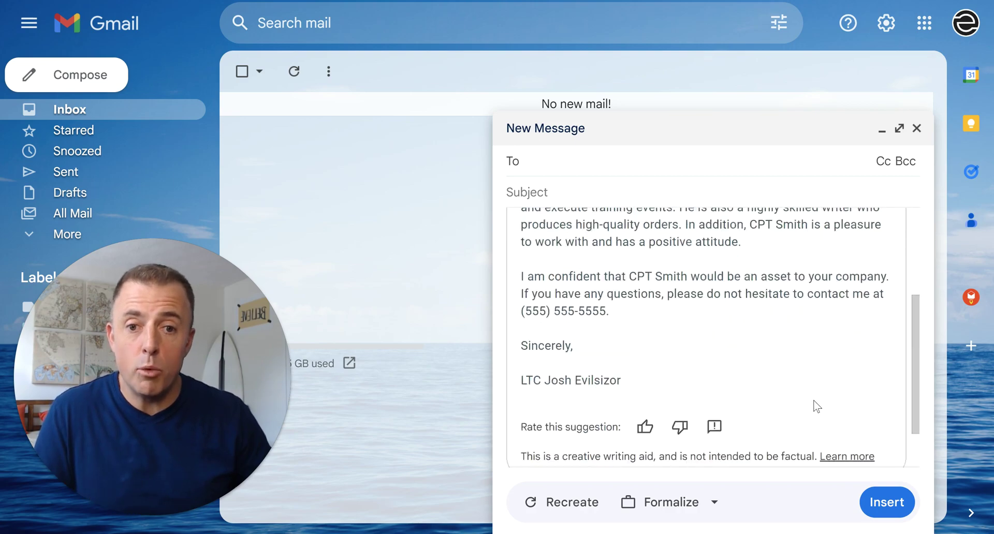
{"action": "scroll", "coordinate": [816, 404], "scroll_direction": "up", "scroll_amount": 5}
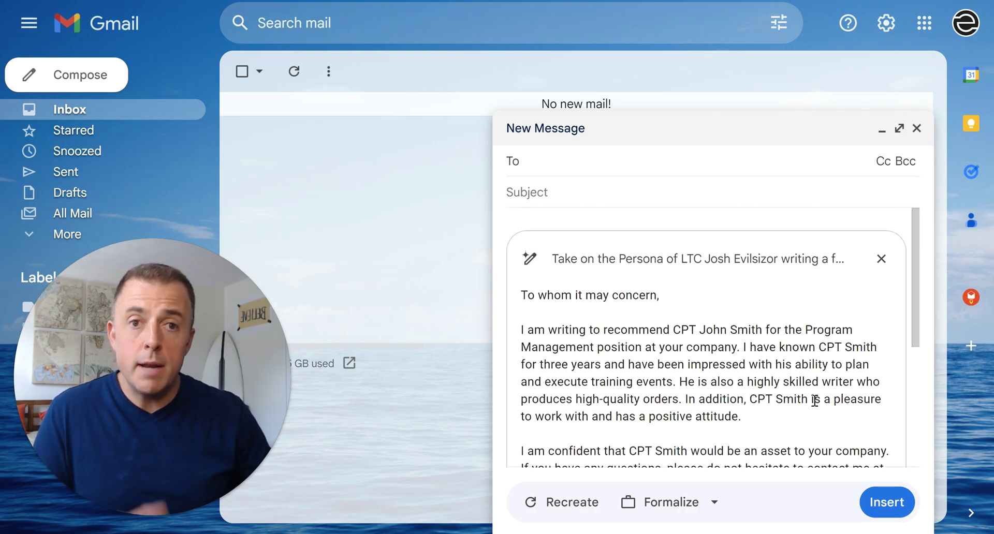
{"action": "left_click", "coordinate": [709, 503]}
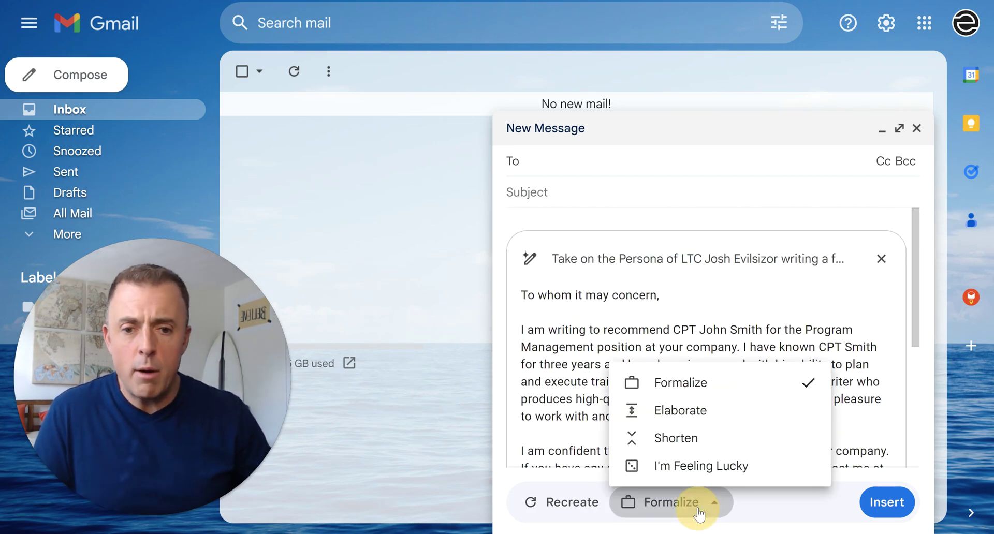
Apply Elaborate to the letter and look through the expanded draft.
{"action": "left_click", "coordinate": [694, 413]}
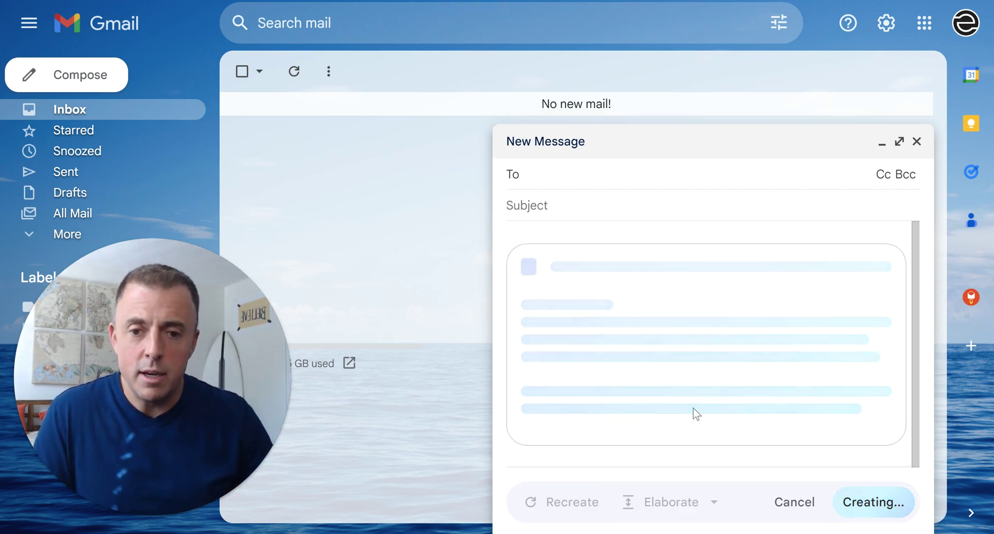
{"action": "scroll", "coordinate": [713, 402], "scroll_direction": "down", "scroll_amount": 3}
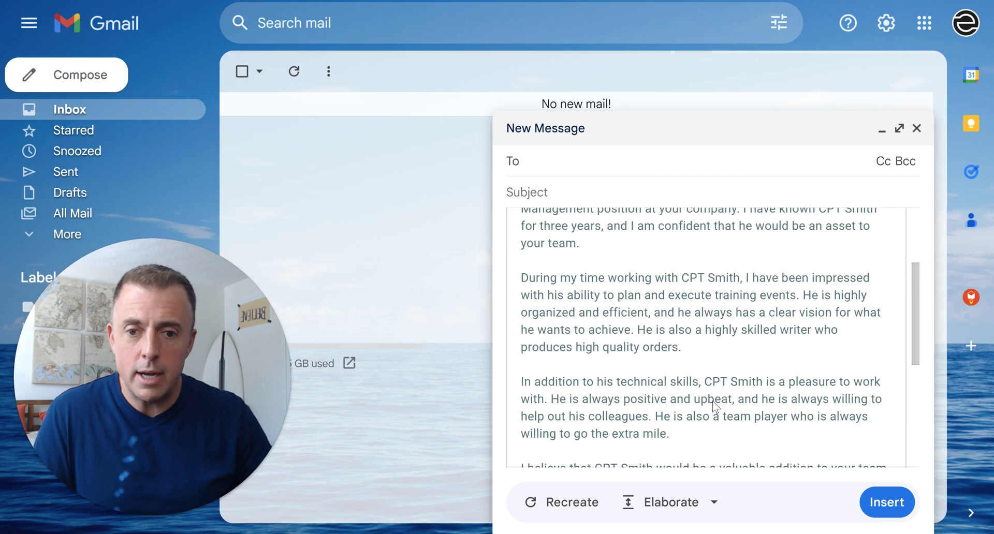
{"action": "scroll", "coordinate": [714, 404], "scroll_direction": "down", "scroll_amount": 4}
{"action": "scroll", "coordinate": [714, 402], "scroll_direction": "up", "scroll_amount": 5}
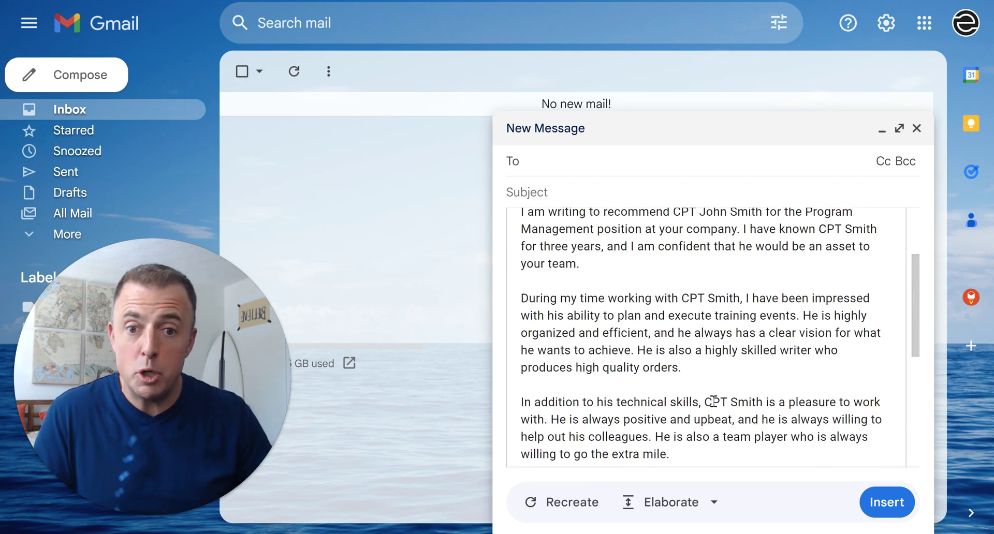
{"action": "scroll", "coordinate": [713, 402], "scroll_direction": "up", "scroll_amount": 3}
{"action": "scroll", "coordinate": [713, 402], "scroll_direction": "down", "scroll_amount": 3}
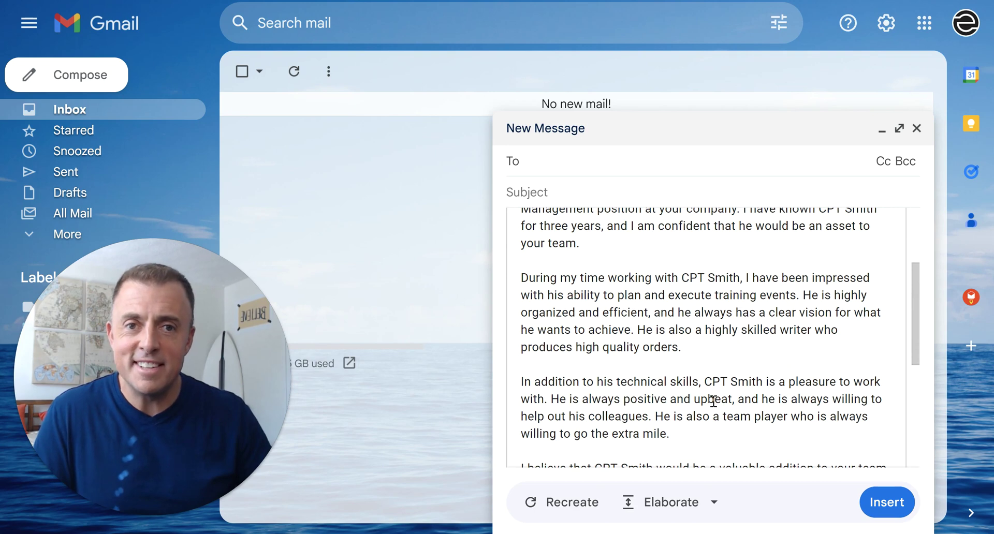
{"action": "left_click", "coordinate": [711, 503]}
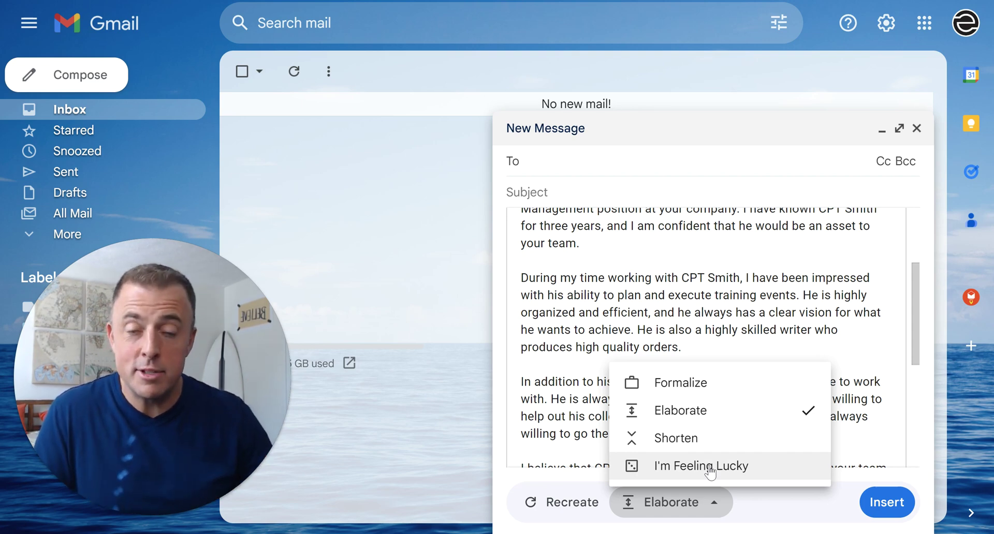
Insert the elaborated letter into the email body and accept the suggested subject line.
{"action": "left_click", "coordinate": [677, 306]}
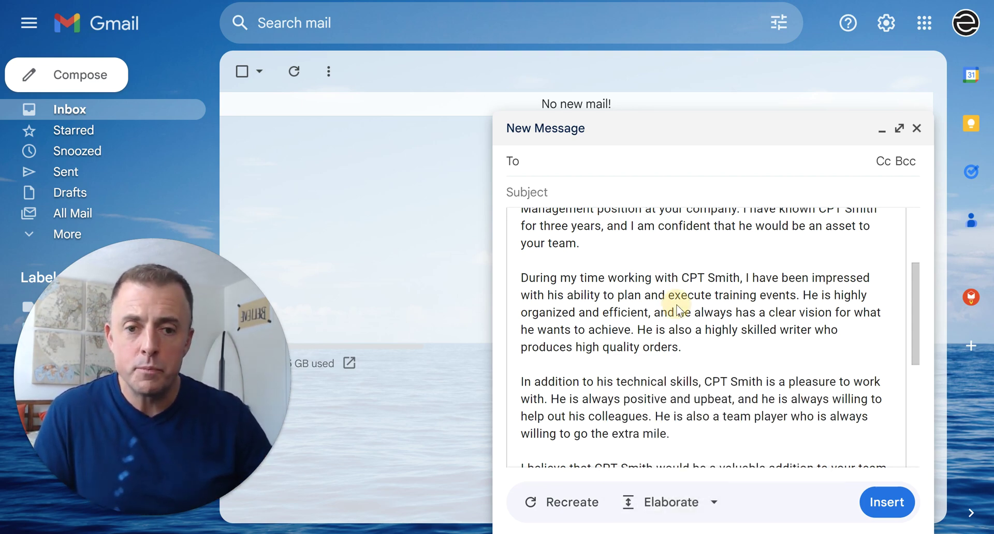
{"action": "left_click", "coordinate": [887, 502]}
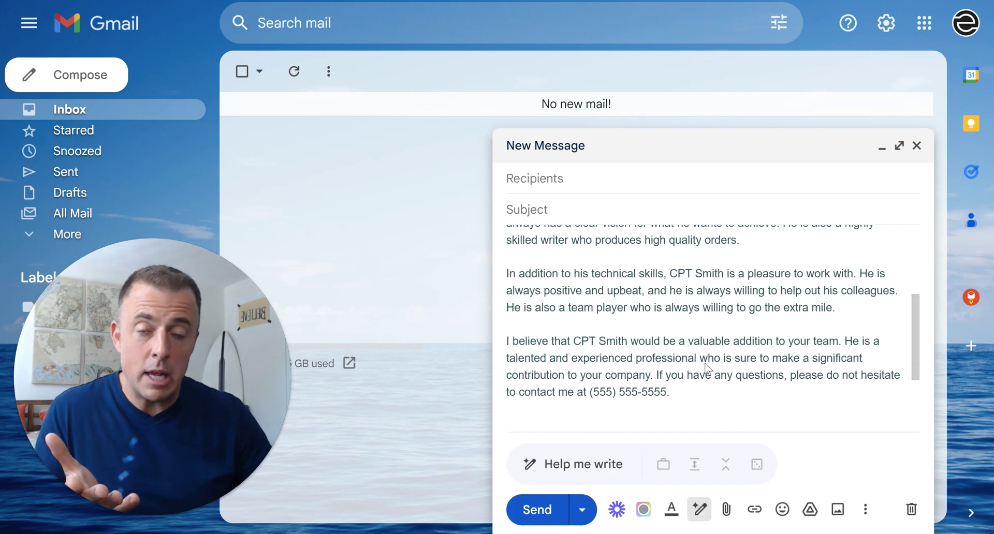
{"action": "scroll", "coordinate": [598, 236], "scroll_direction": "up", "scroll_amount": 5}
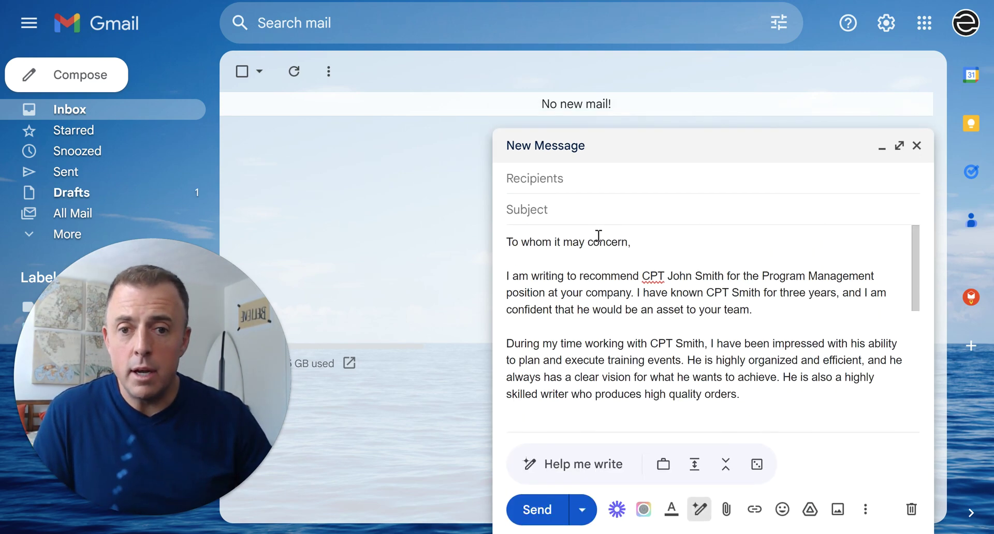
{"action": "left_click", "coordinate": [655, 212]}
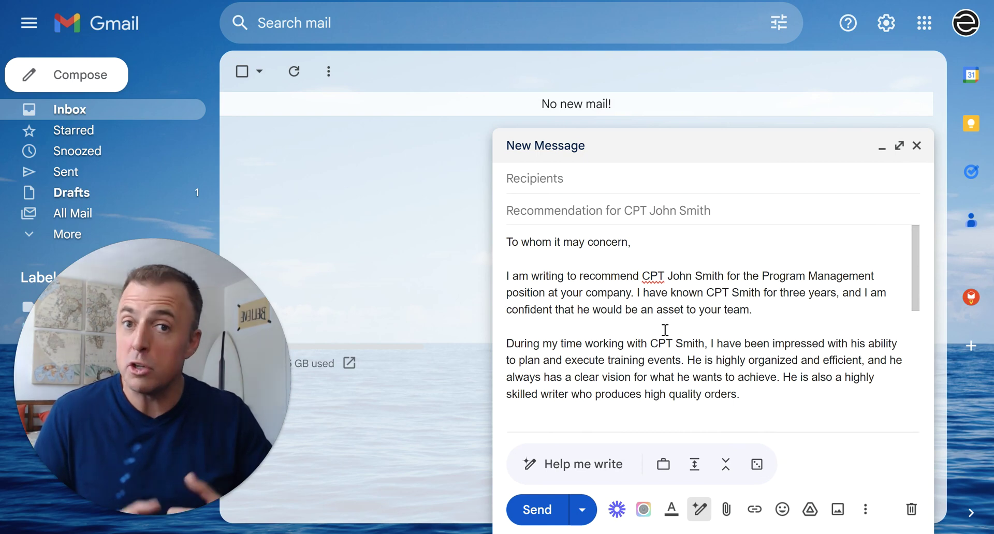
{"action": "key", "text": "Tab"}
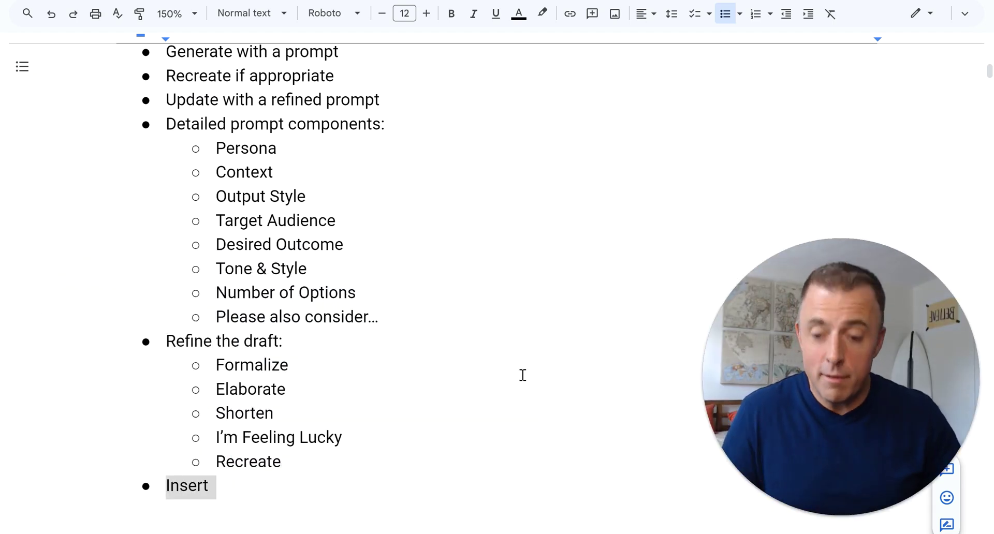
Add the 'Why would you use it?' bullets, from 'Better question = Better answer' to 'Simply put: Help you write gets you moving!'.
{"action": "left_click", "coordinate": [473, 368]}
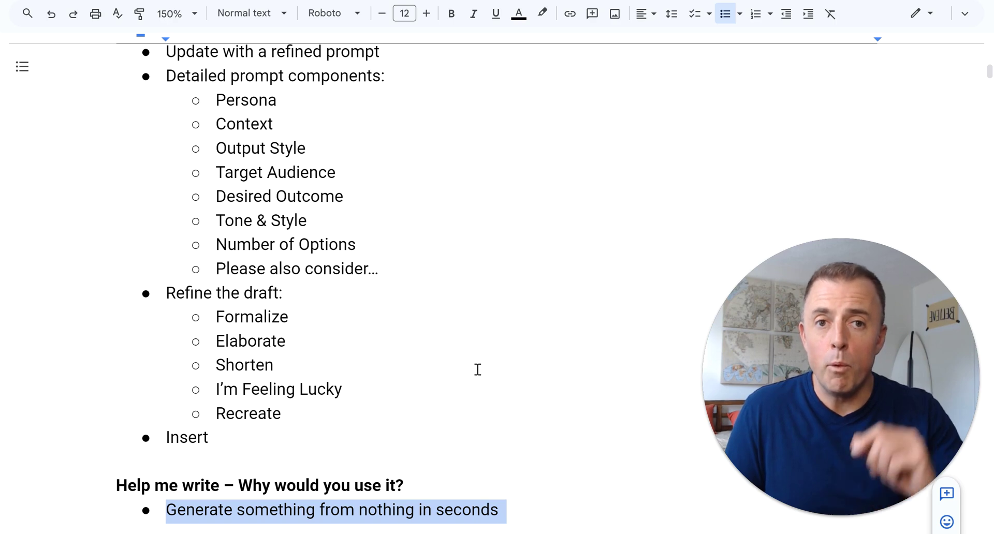
{"action": "key", "text": "ctrl+z"}
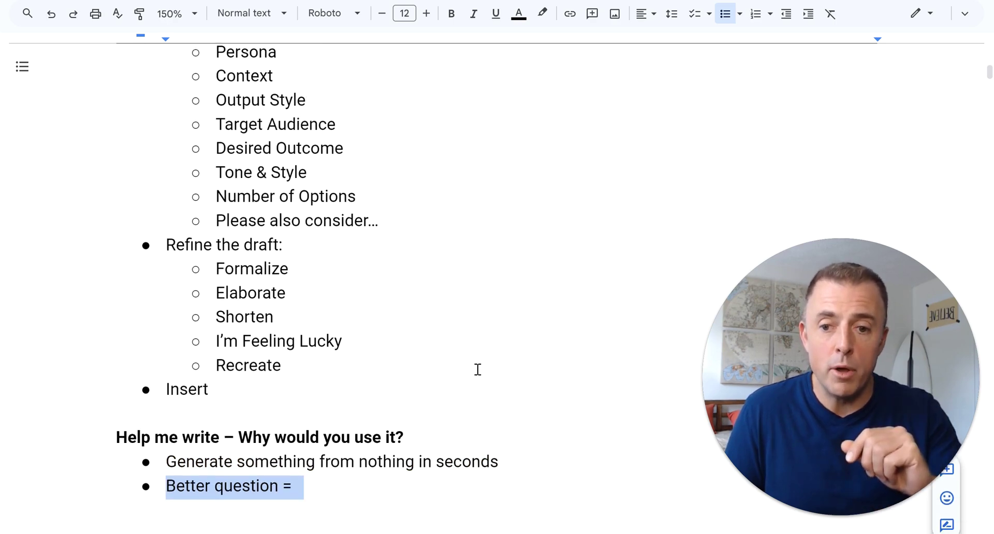
{"action": "key", "text": "ctrl+z"}
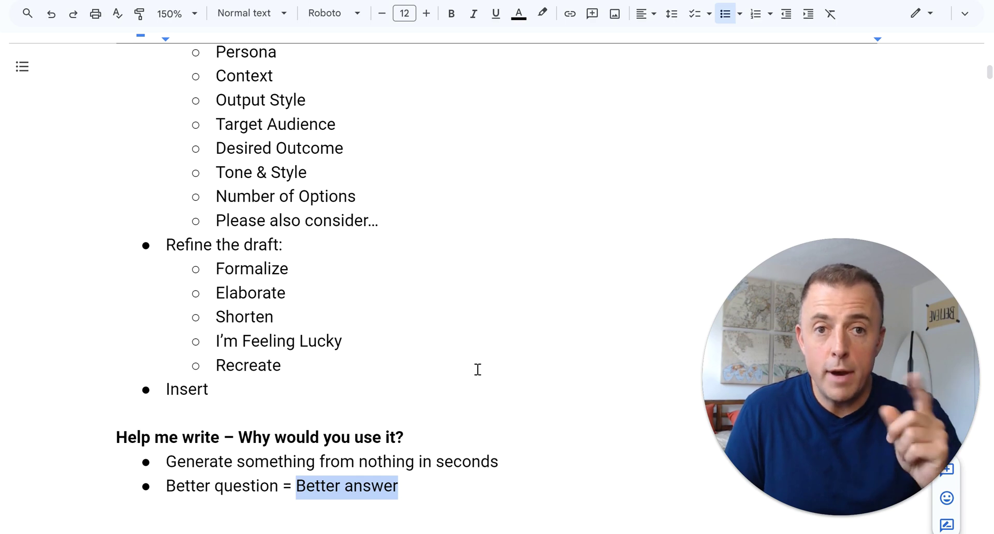
{"action": "key", "text": "ctrl+z"}
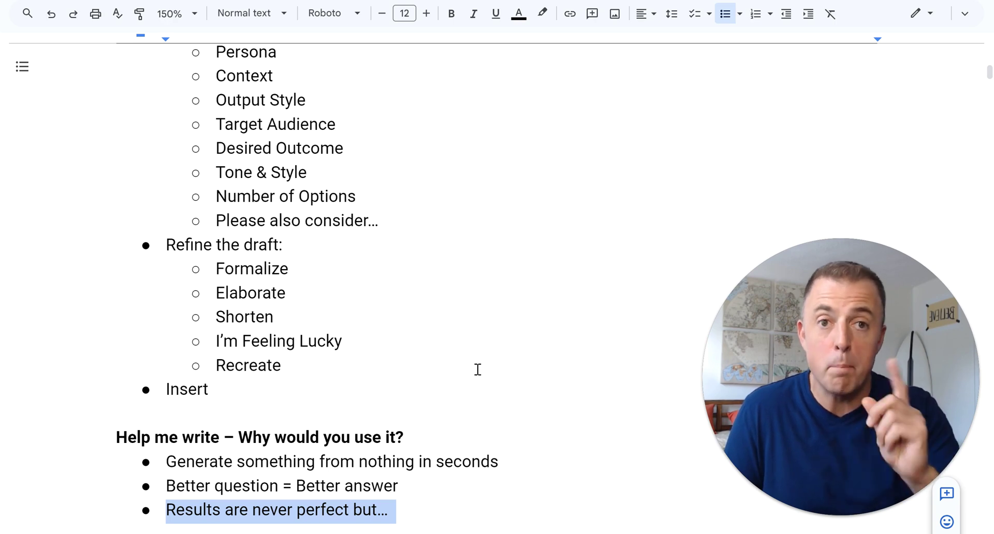
{"action": "key", "text": "ctrl+z"}
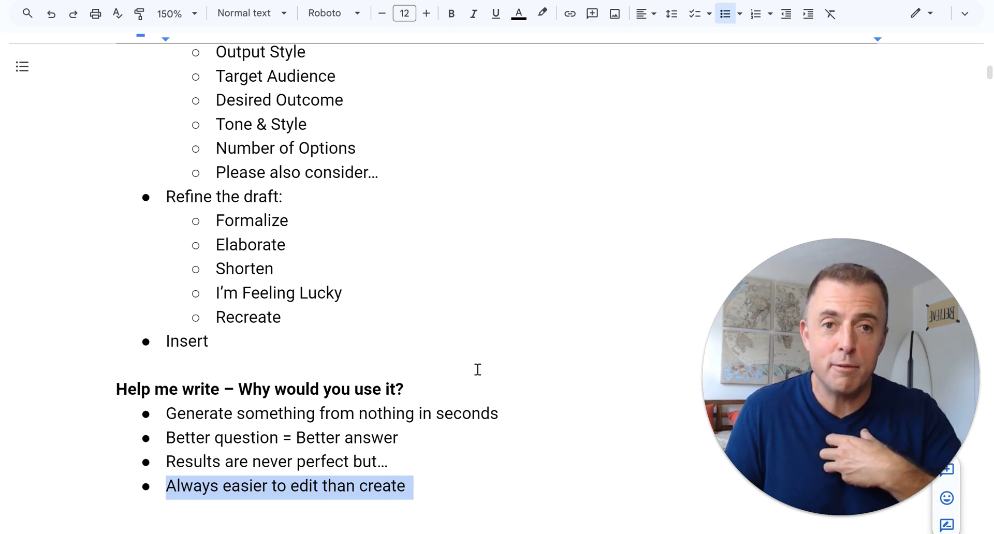
{"action": "key", "text": "ctrl+z"}
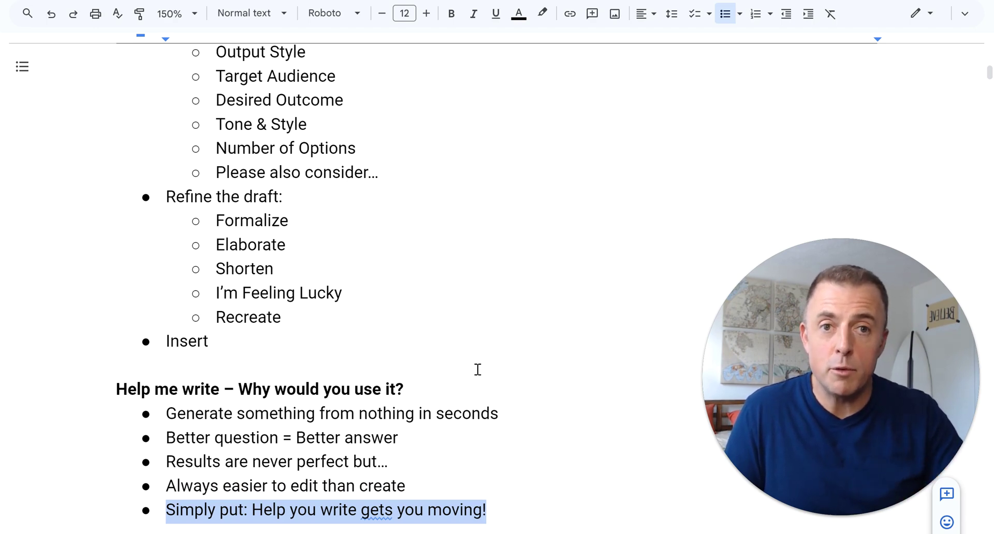
Restore the 'That's it!' bullet and the 'Thanks for watching!' heading at the end of the outline.
{"action": "key", "text": "Down"}
{"action": "key", "text": "shift+End"}
{"action": "key", "text": "Down"}
{"action": "key", "text": "Down"}
{"action": "key", "text": "Home"}
{"action": "key", "text": "shift+End"}
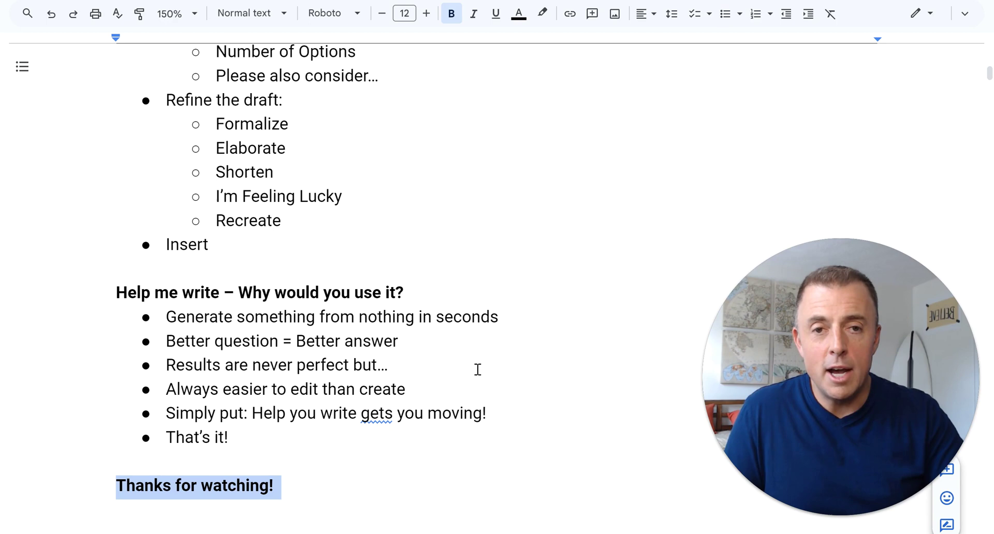
Restore the 'Don't forget' heading and its three reminder bullets, ending with 'Leave questions'.
{"action": "key", "text": "Down"}
{"action": "key", "text": "Down"}
{"action": "key", "text": "Home"}
{"action": "key", "text": "shift+End"}
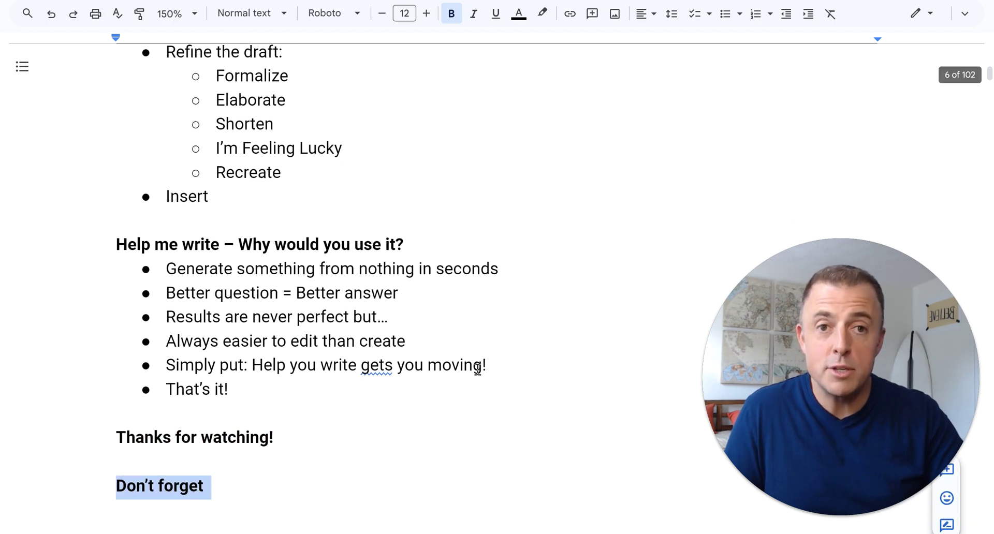
{"action": "key", "text": "Down"}
{"action": "key", "text": "Home"}
{"action": "key", "text": "shift+Down"}
{"action": "key", "text": "shift+End"}
{"action": "key", "text": "Down"}
{"action": "key", "text": "Home"}
{"action": "key", "text": "shift+End"}
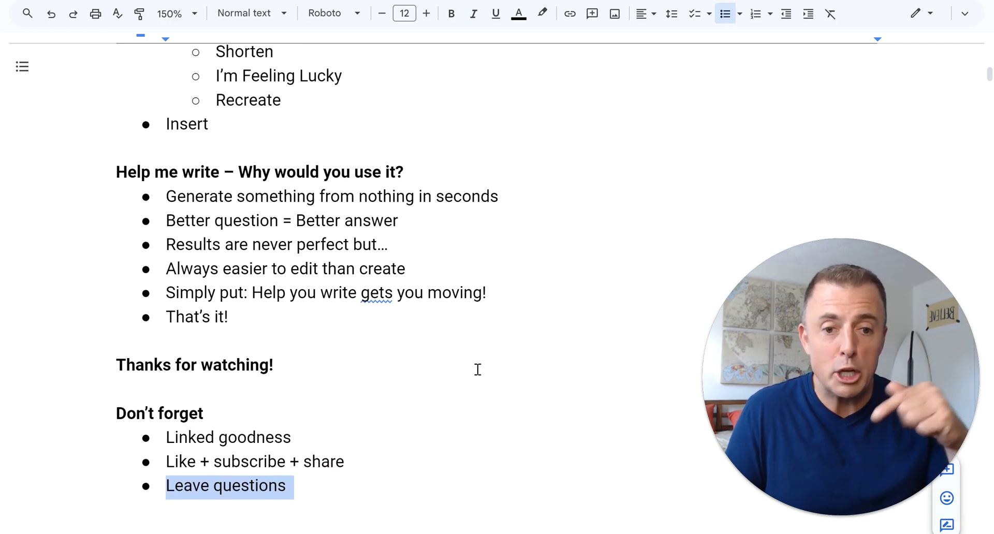